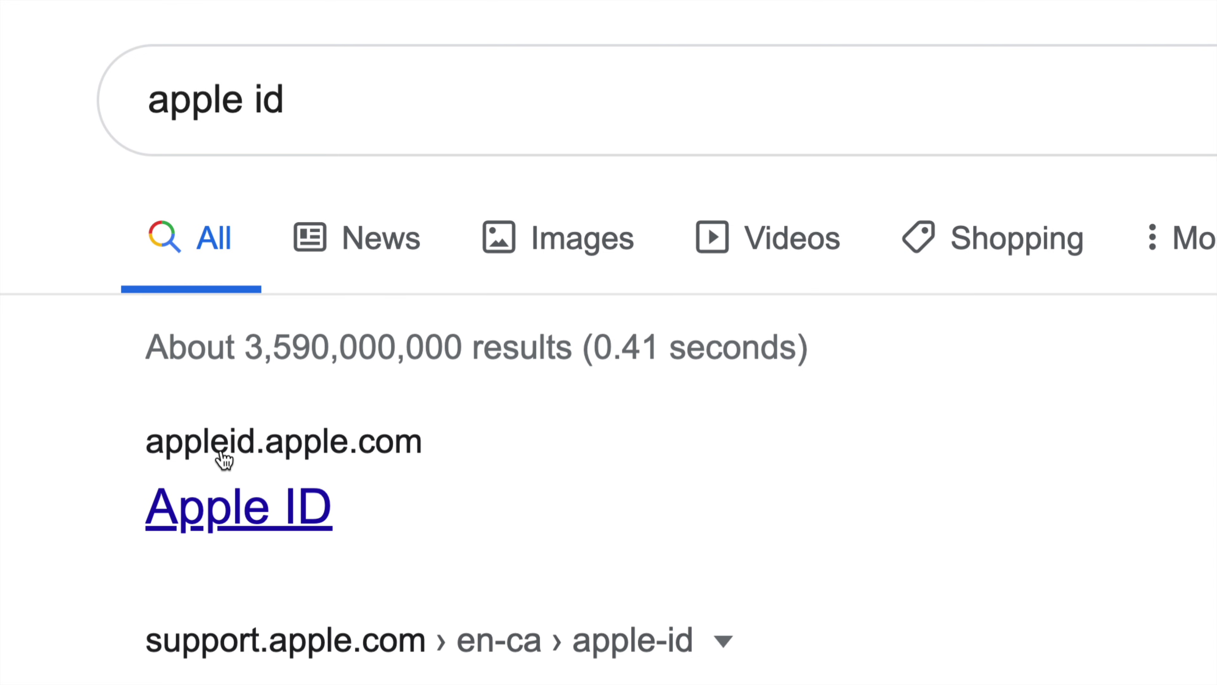
- Open the Apple ID site from the search results and view the Create Your Apple ID form
left_click(288, 447)
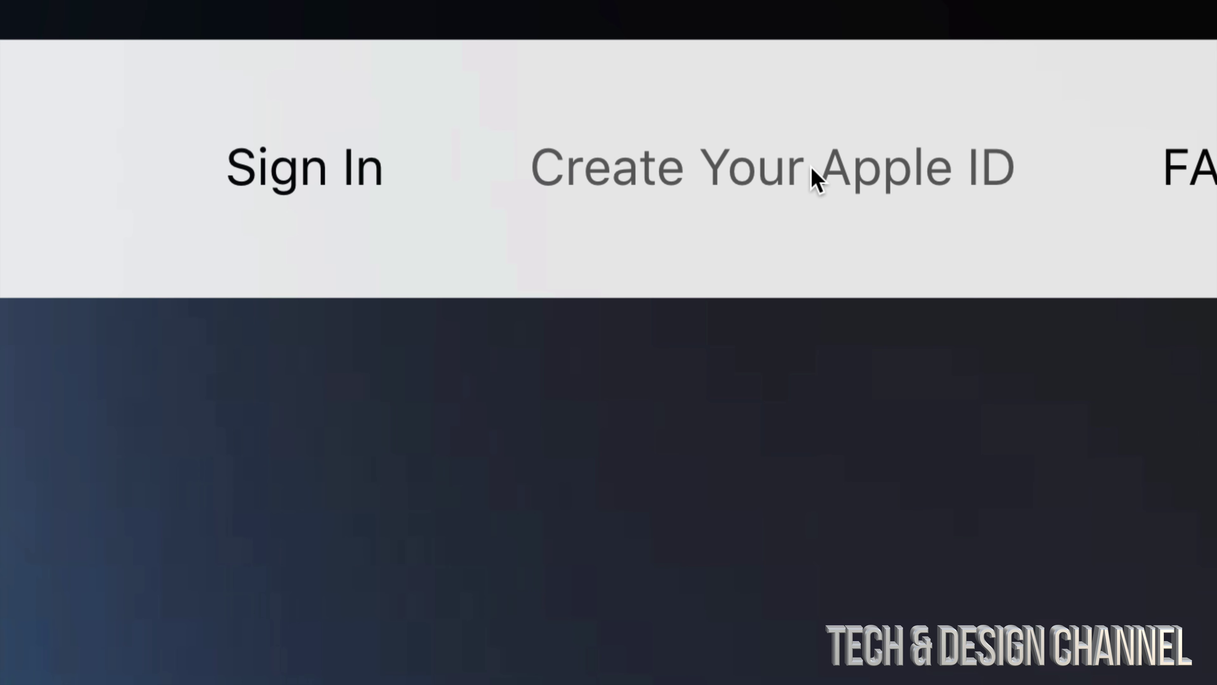
scroll(1014, 283, "down", 1)
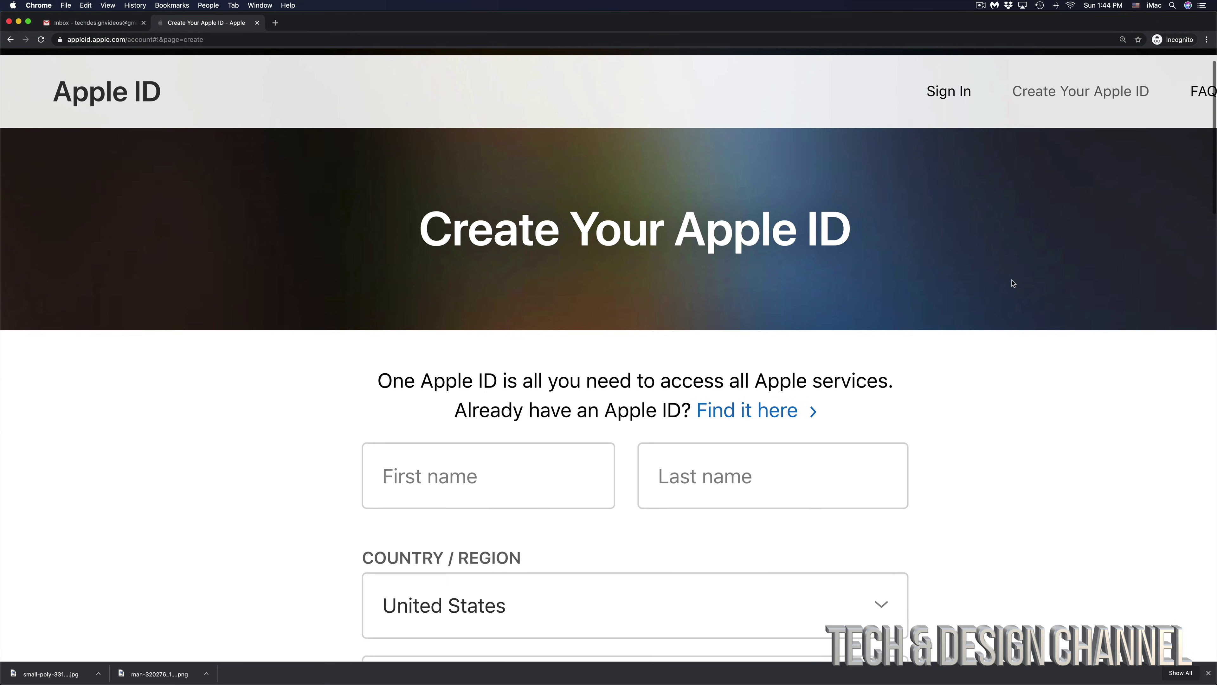
scroll(1013, 283, "down", 5)
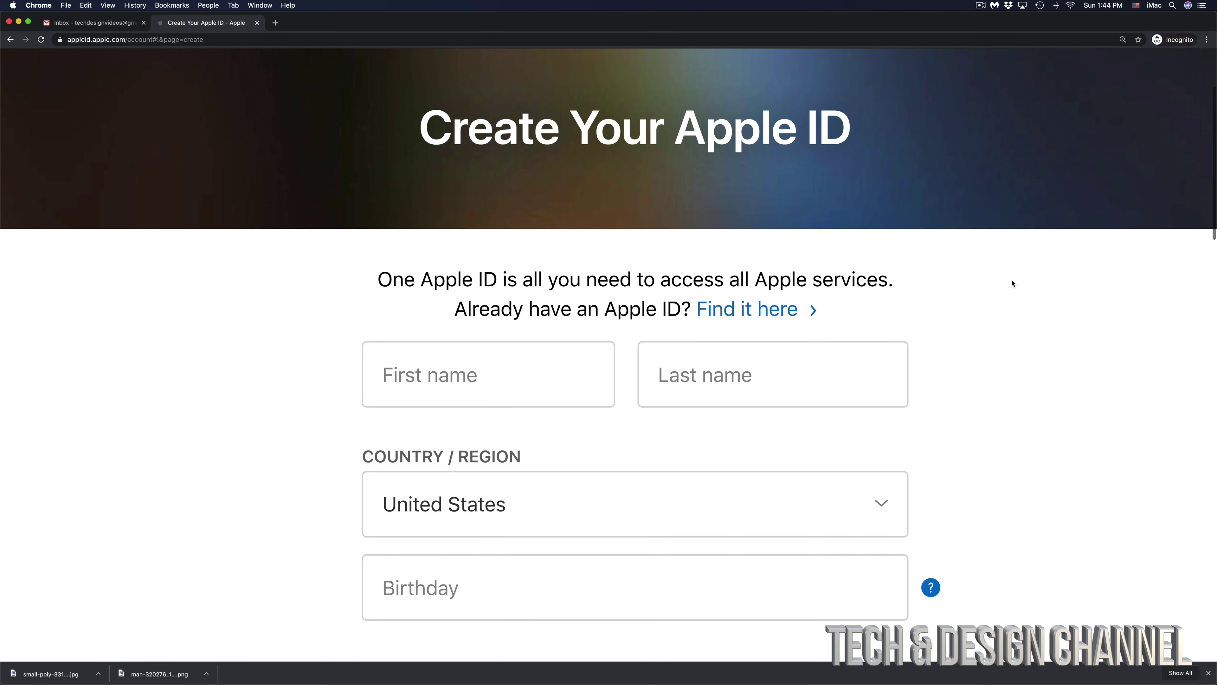
scroll(1011, 281, "up", 3)
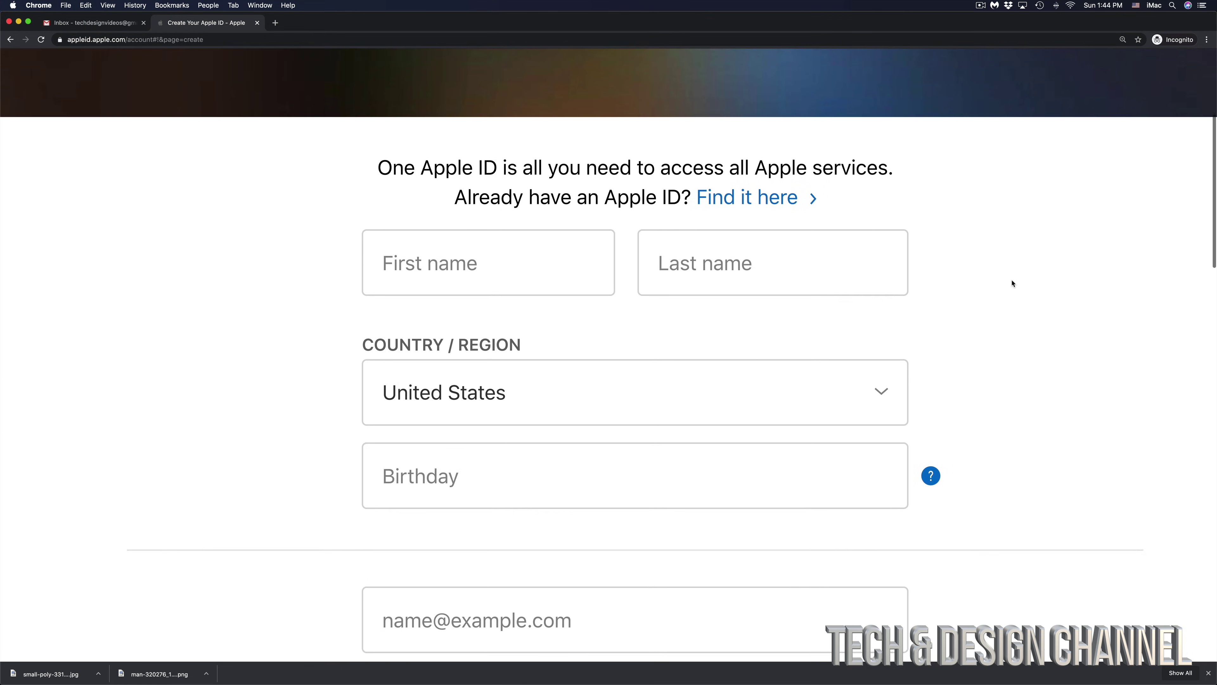
- Fill in the first and last name, keep United States as the country, and enter the birthday and email
left_click(501, 331)
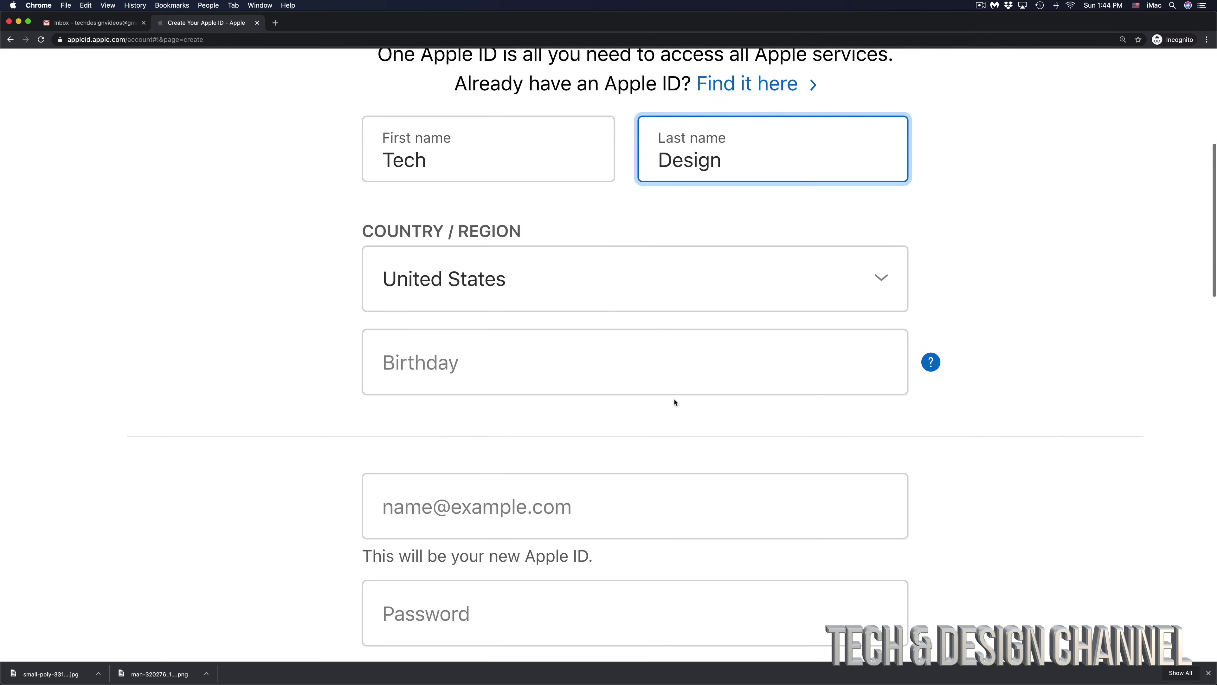
left_click(857, 280)
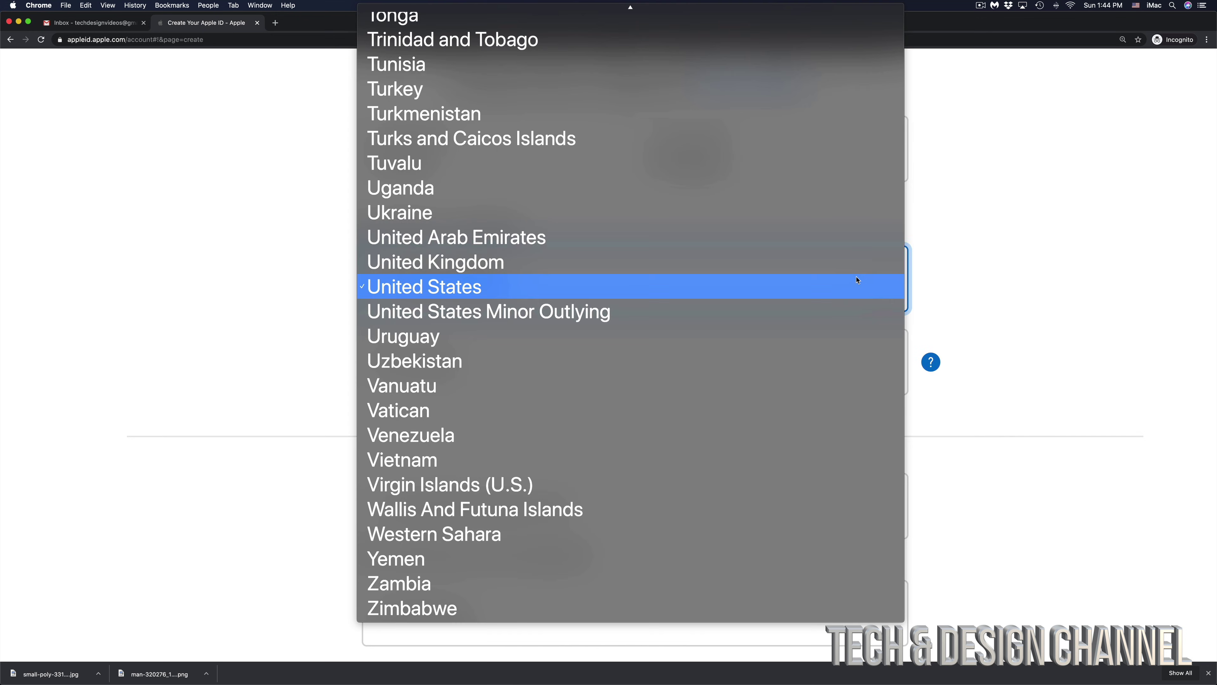
left_click(614, 288)
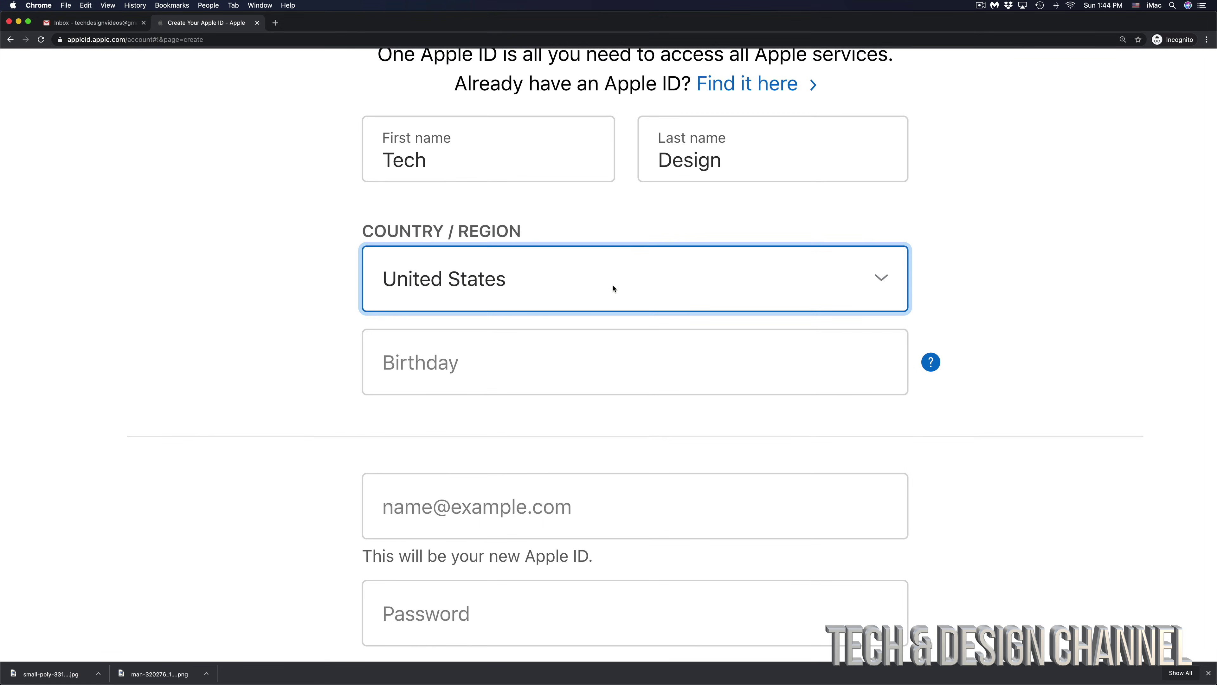
left_click(513, 365)
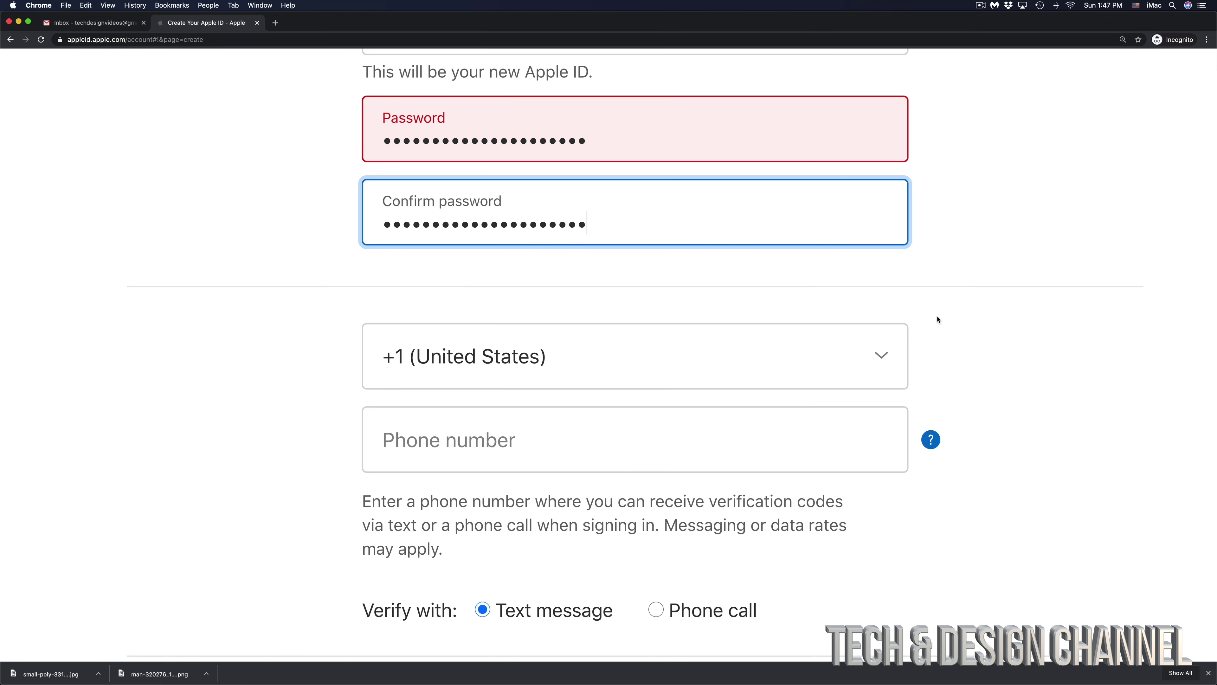
- Enter and confirm the account password, and read the Phone number help tooltip
scroll(939, 320, "down", 5)
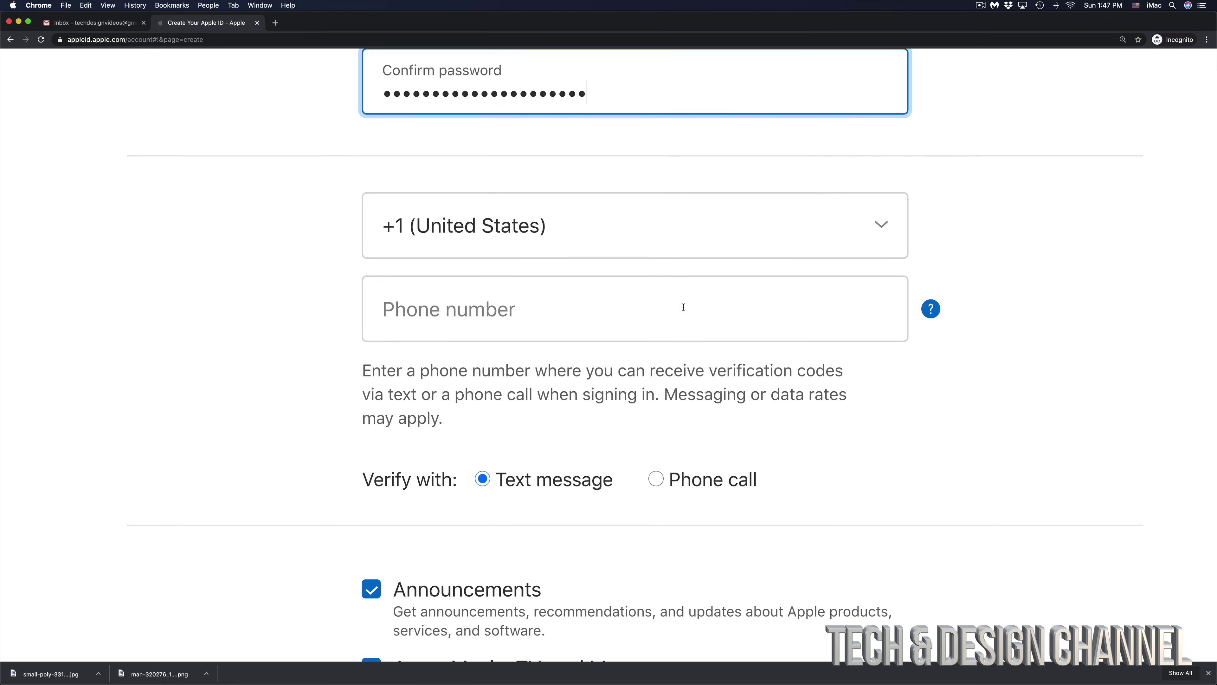
scroll(719, 316, "down", 1)
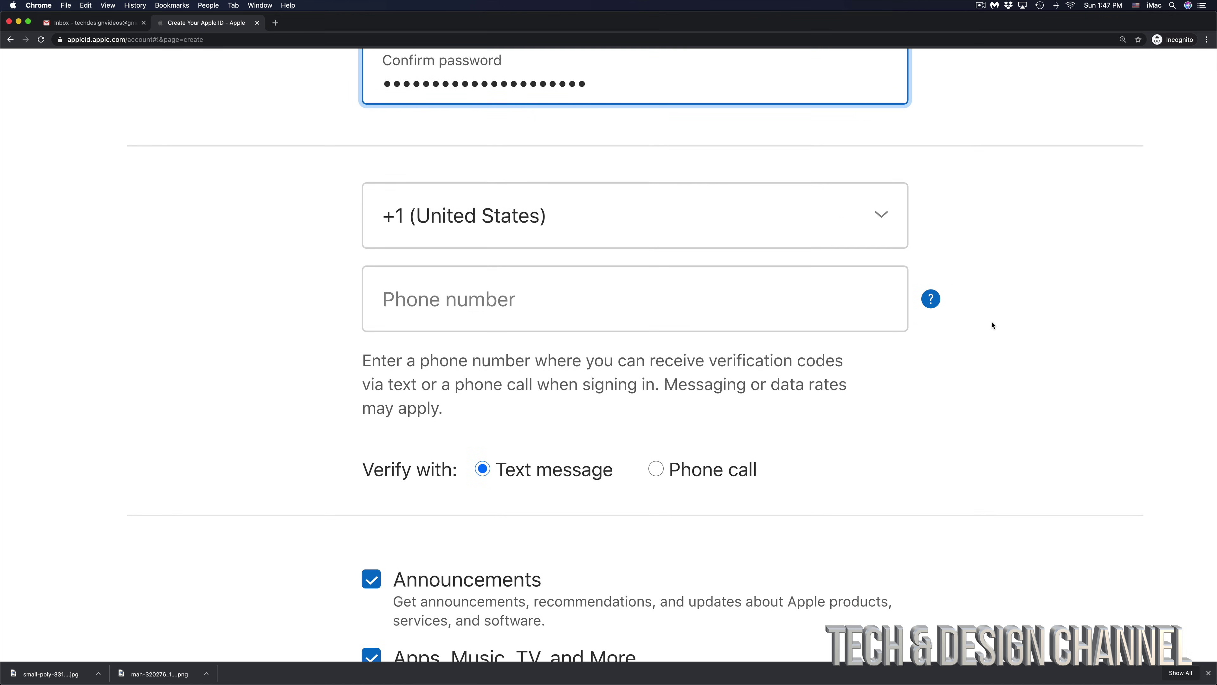
mouse_move(907, 290)
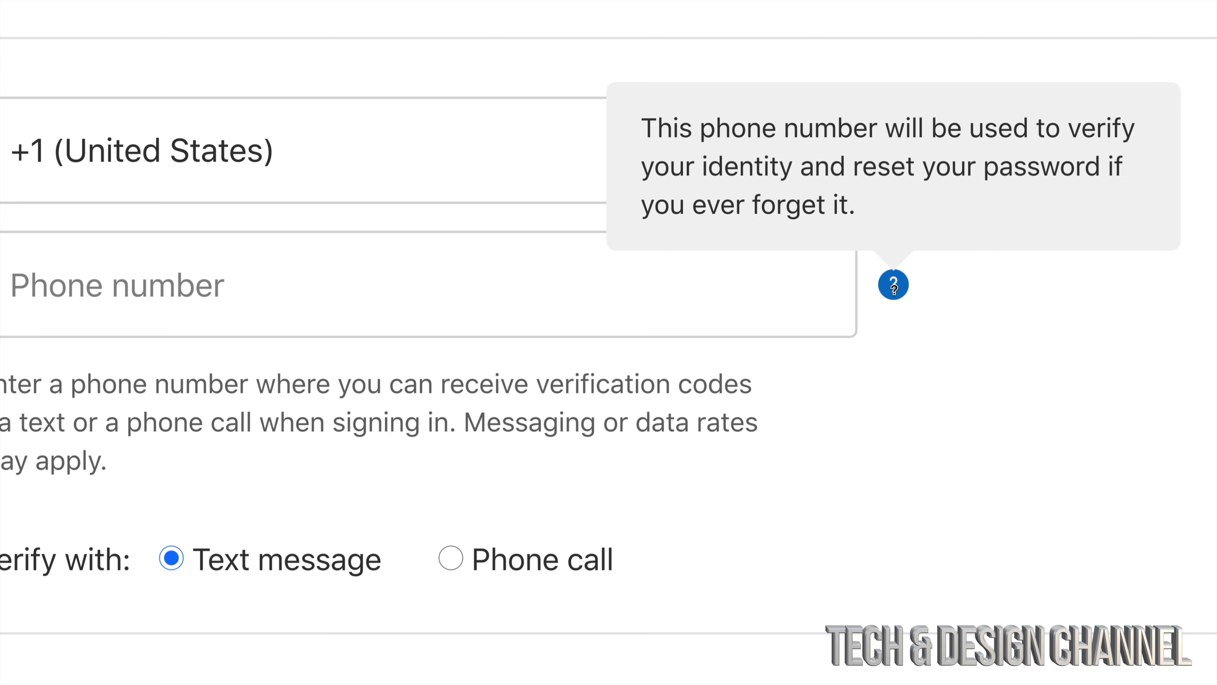
scroll(893, 288, "down", 3)
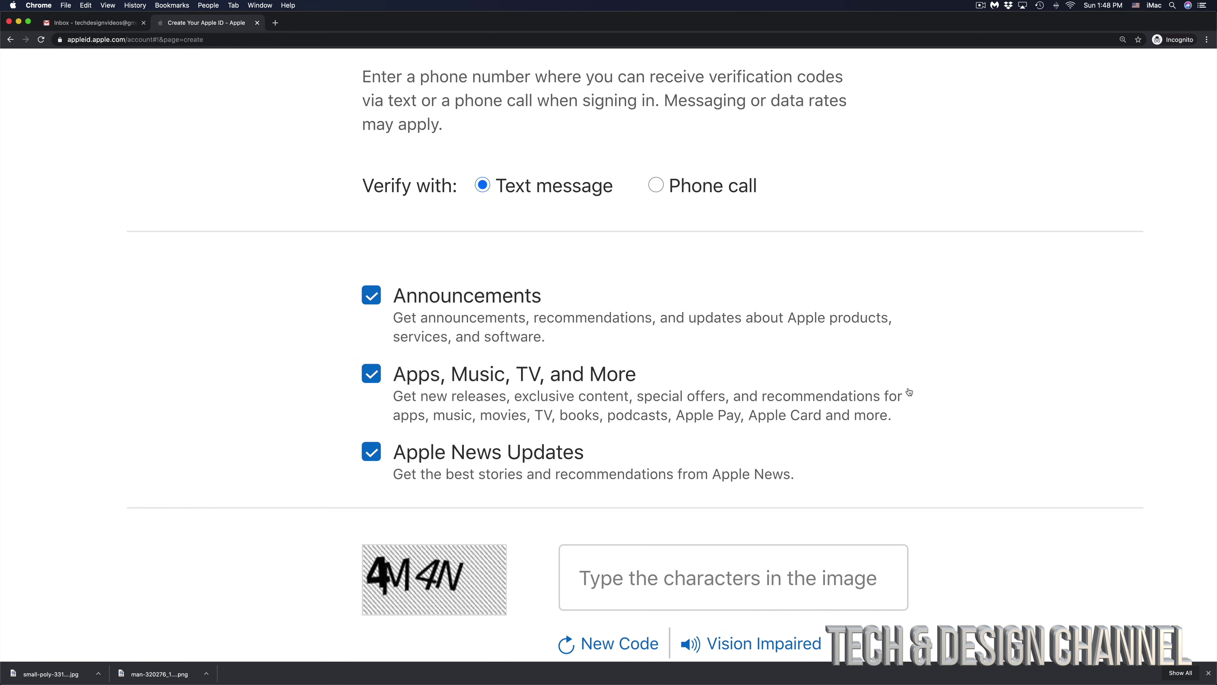
- Enter the captcha characters '4m4n' and submit the sign-up form
scroll(909, 392, "down", 3)
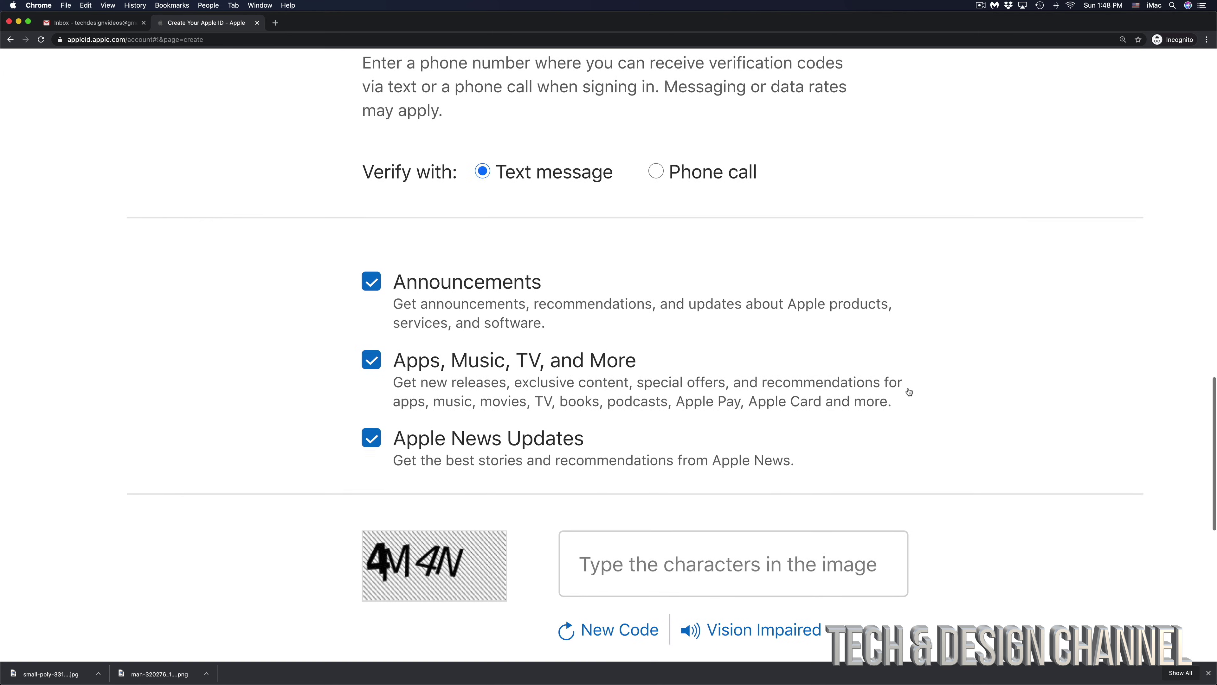
scroll(909, 392, "down", 4)
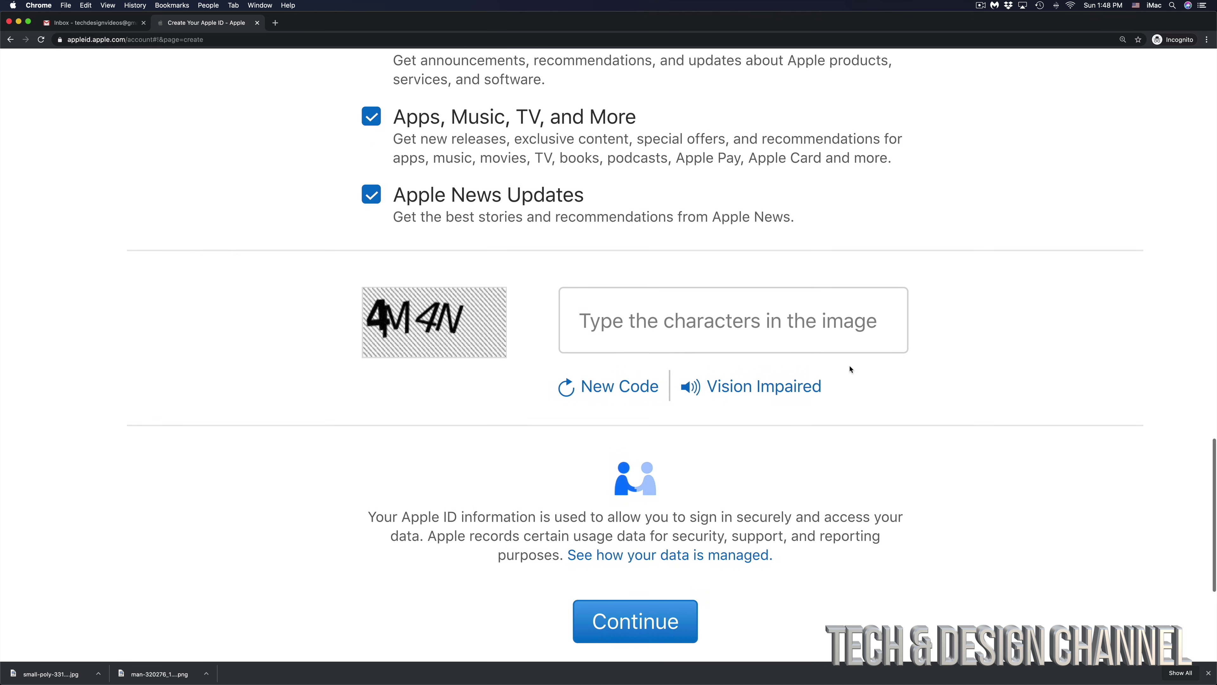
left_click(665, 320)
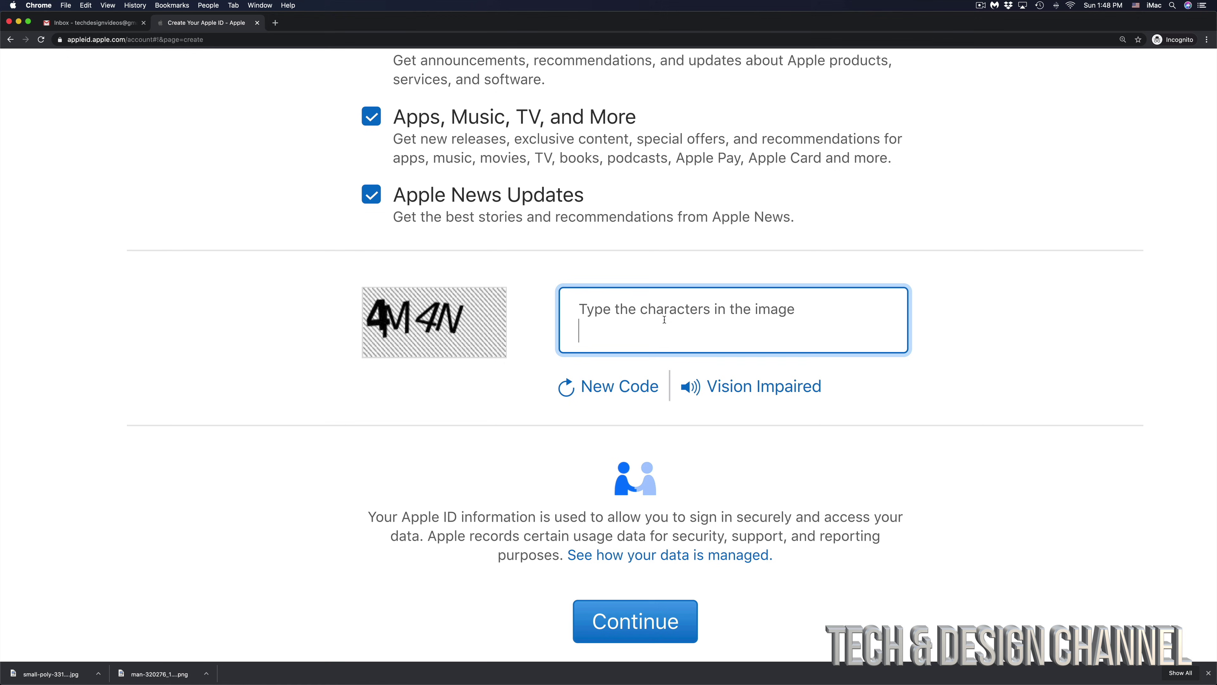
type("4m4n")
scroll(669, 576, "down", 5)
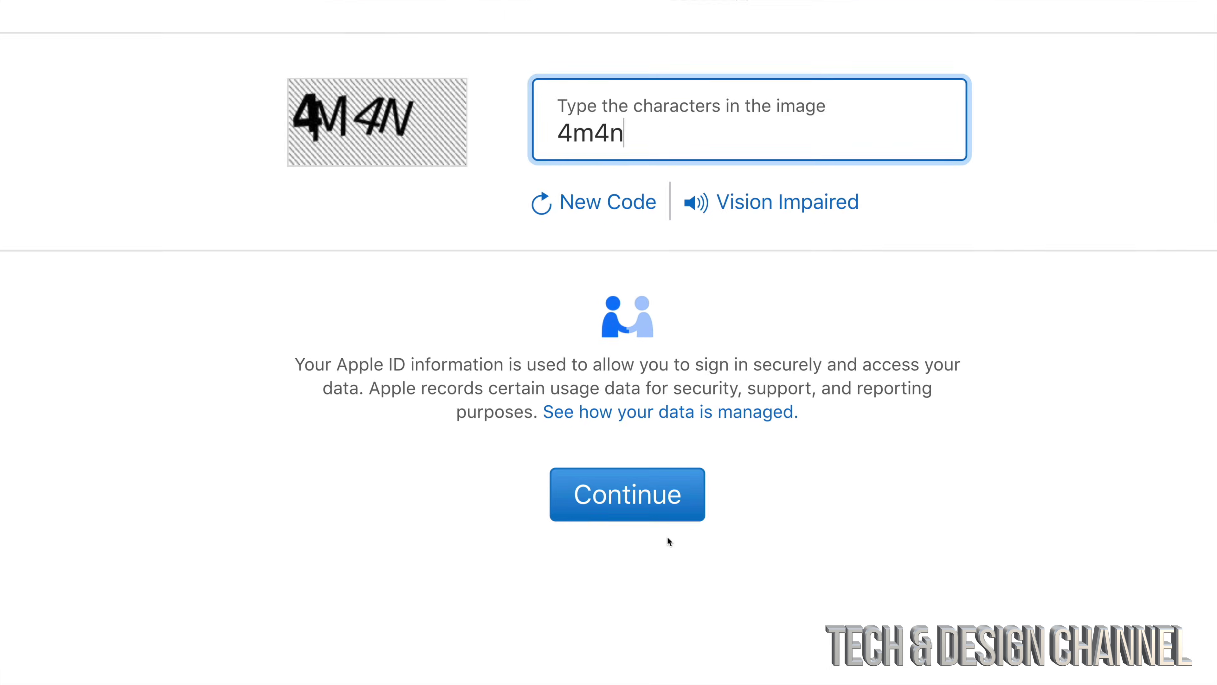
left_click(616, 508)
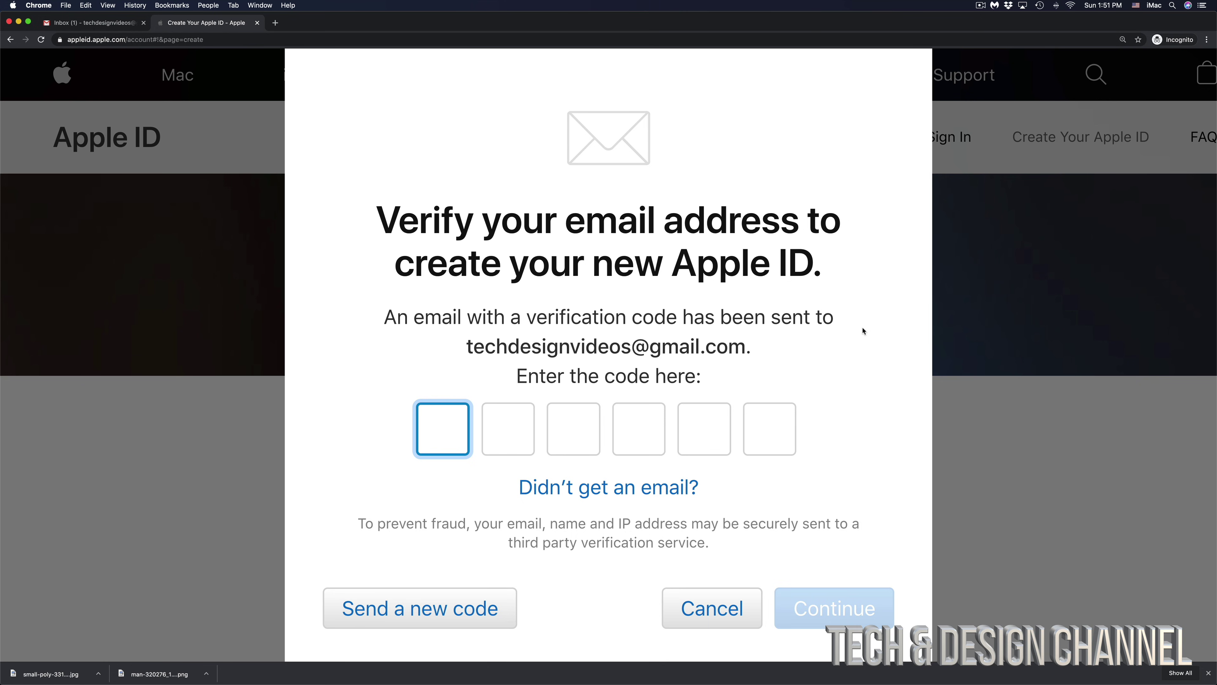
scroll(864, 331, "down", 1)
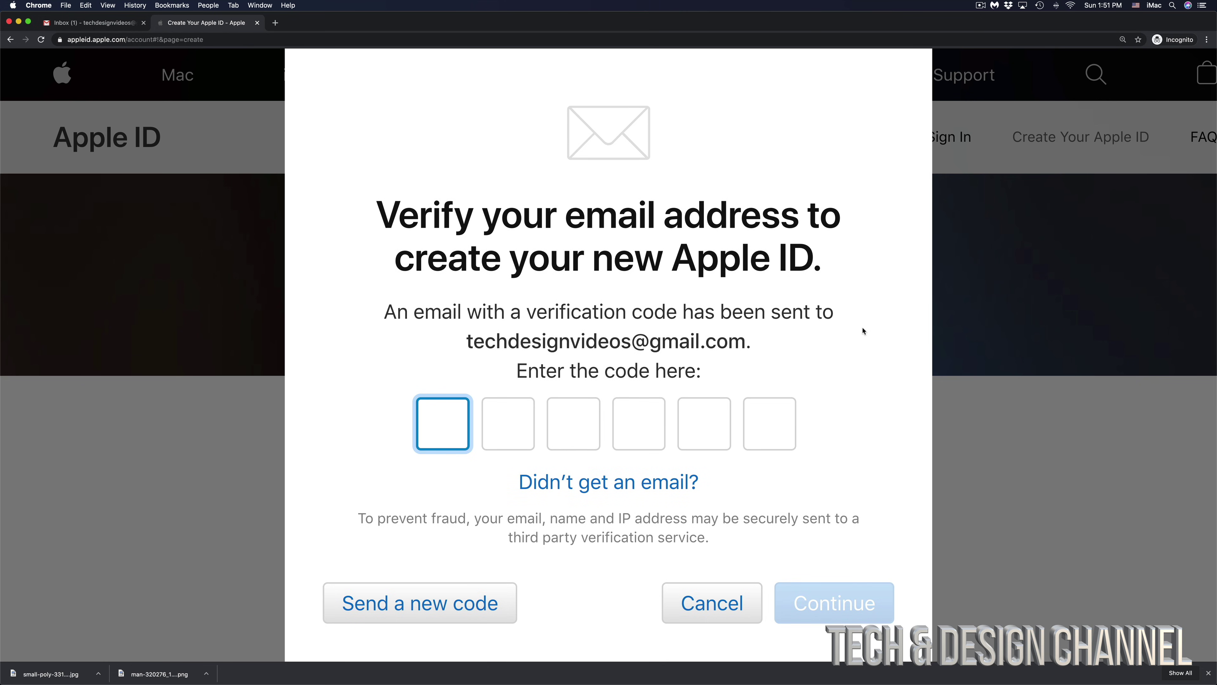
- In Gmail, open Apple's 'Verify your Apple ID email address' message and copy its six-digit code
left_click(86, 24)
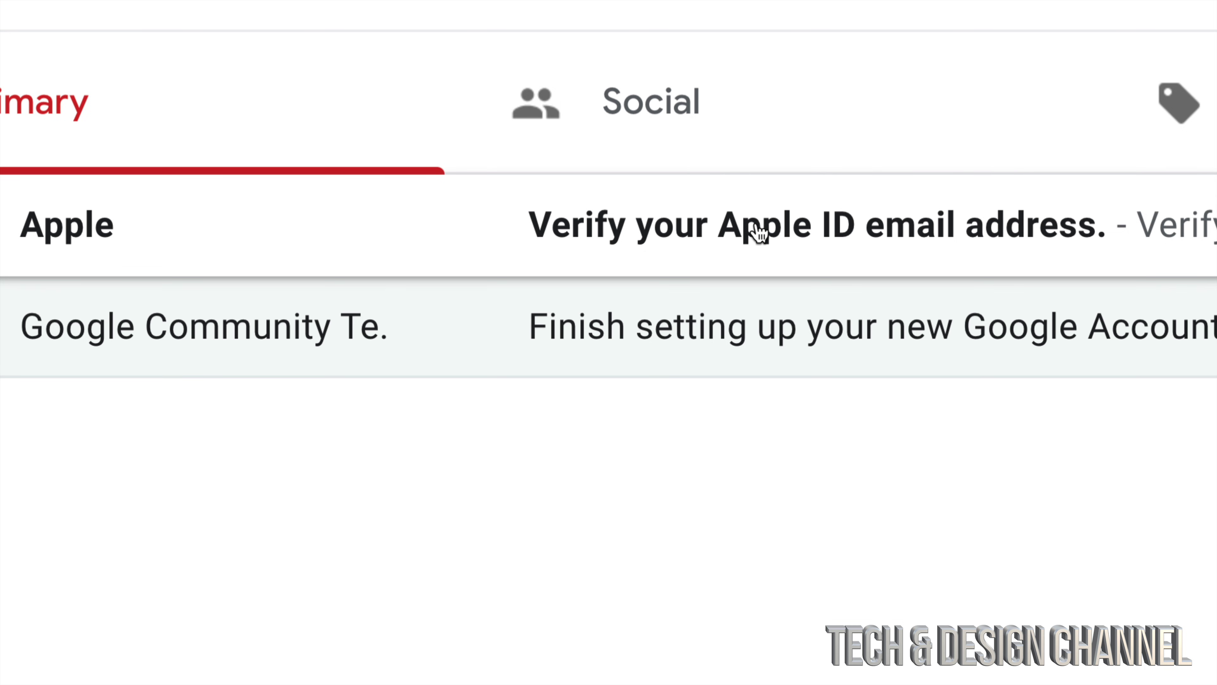
left_click(697, 236)
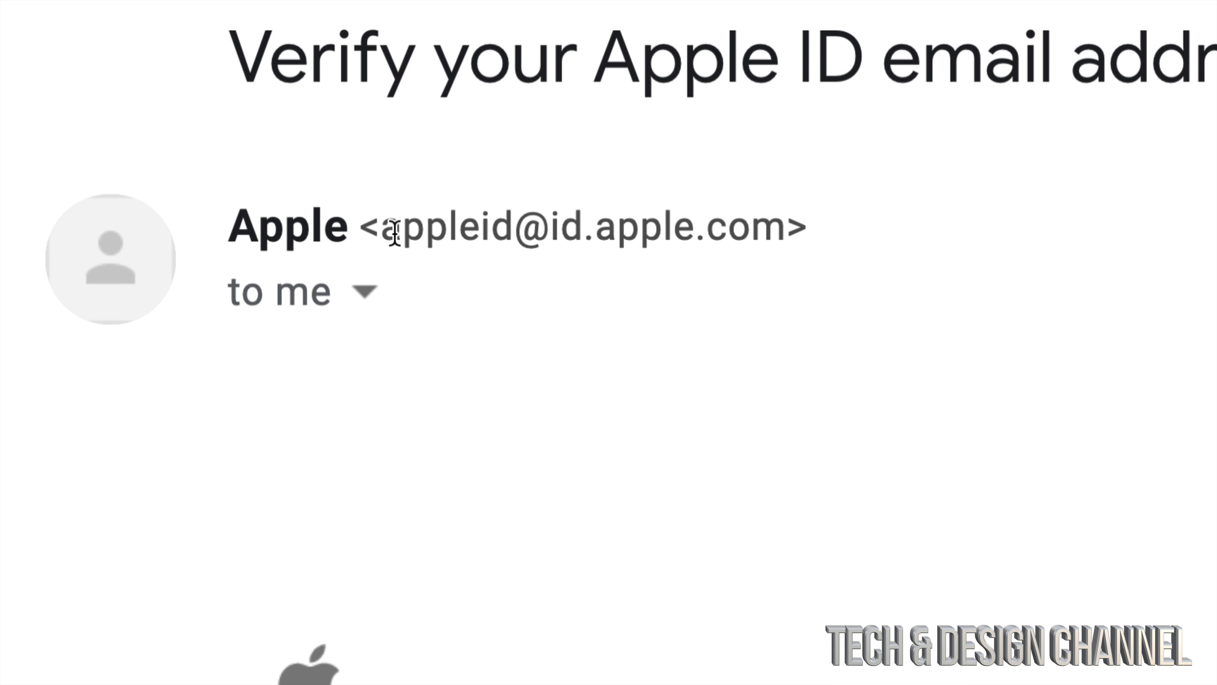
left_click_drag(393, 233, 796, 225)
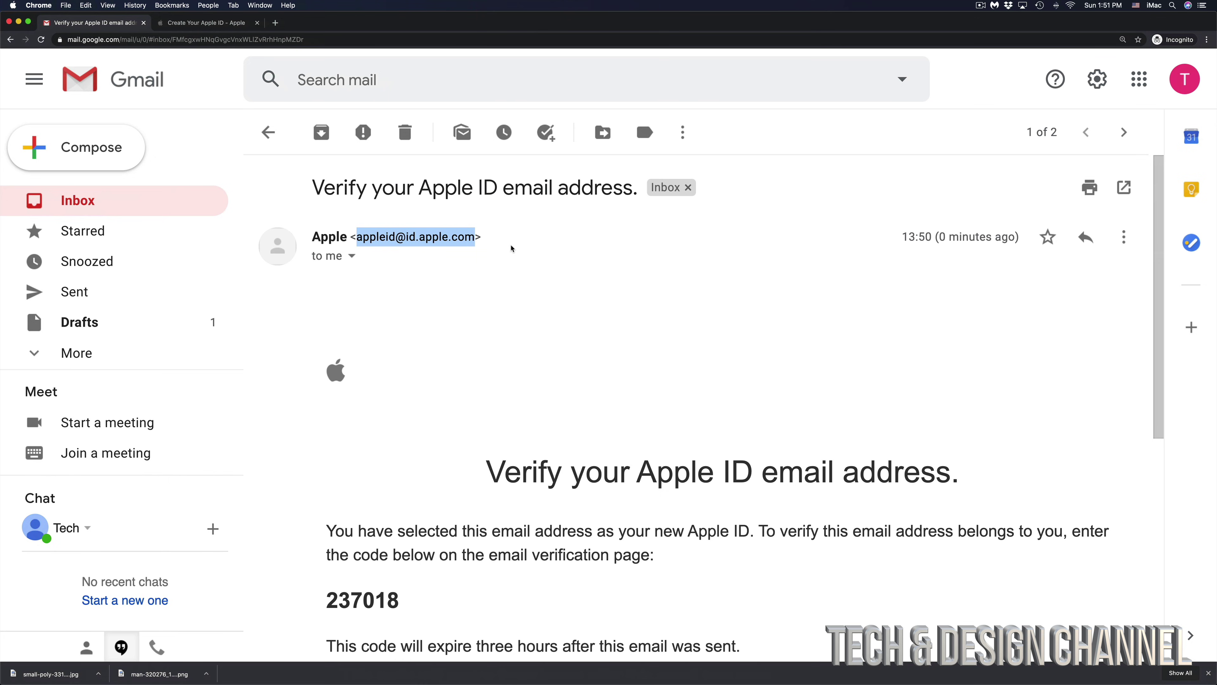
scroll(692, 487, "down", 5)
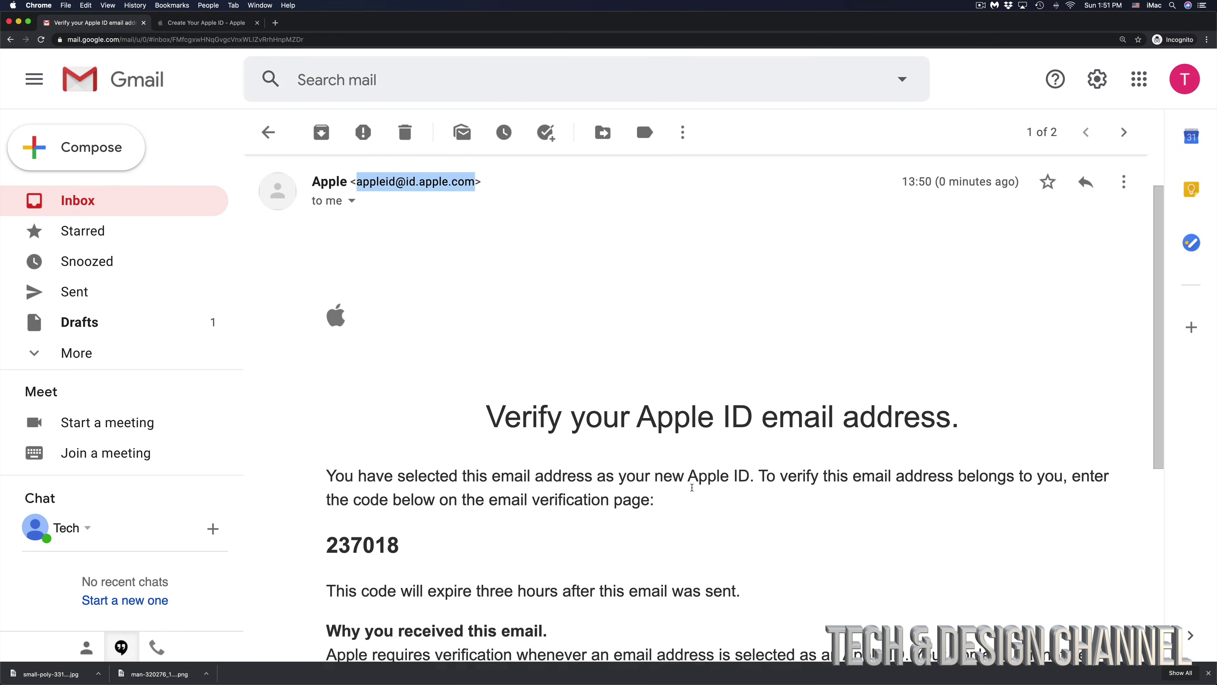
scroll(418, 326, "down", 2)
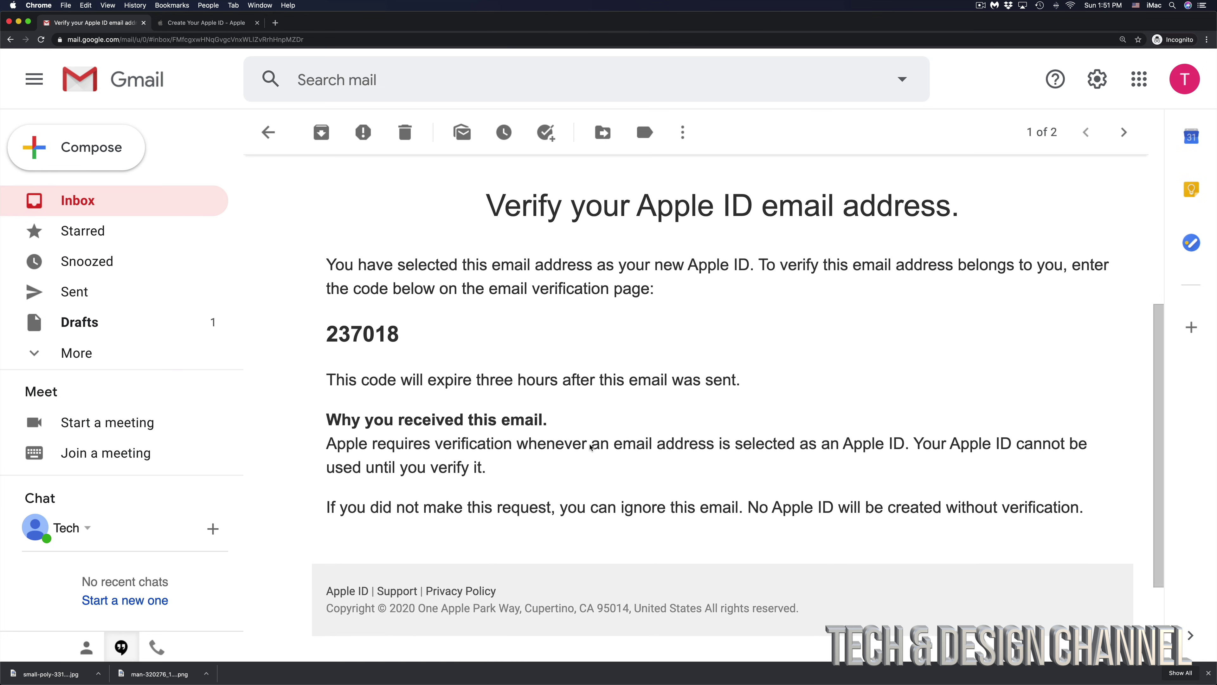
left_click_drag(410, 318, 327, 315)
key("super+c")
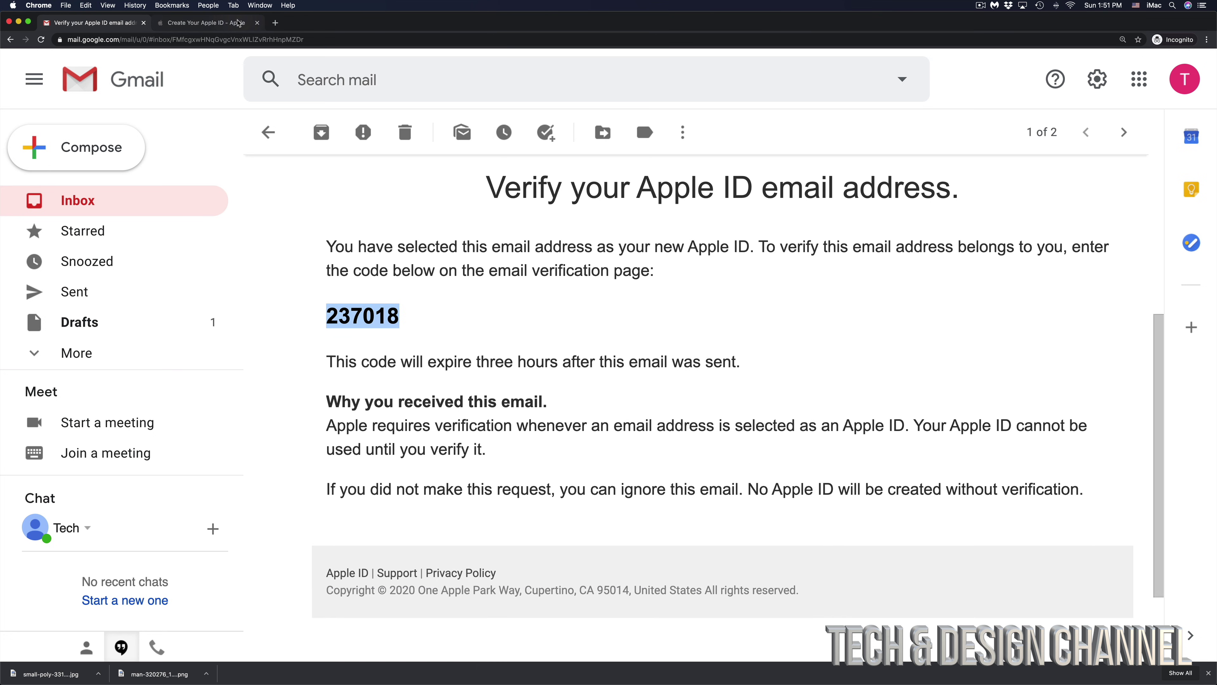
- Paste the copied email verification code into the Apple ID page and submit it
left_click(207, 23)
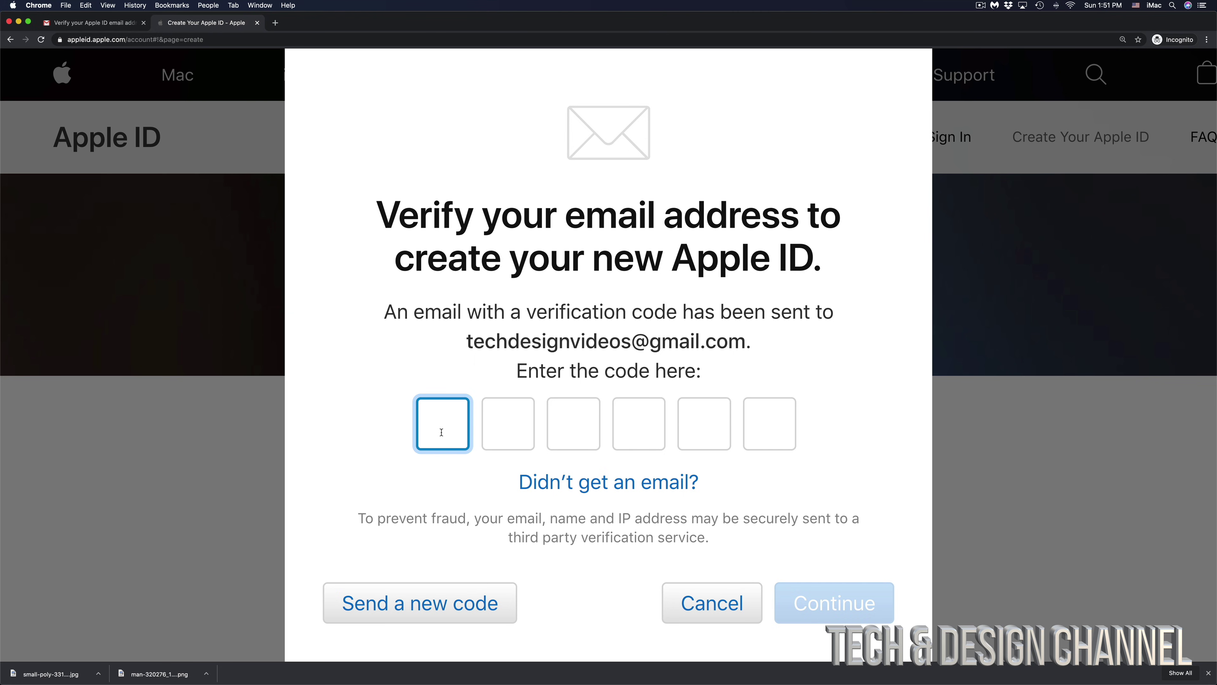
key("super+v")
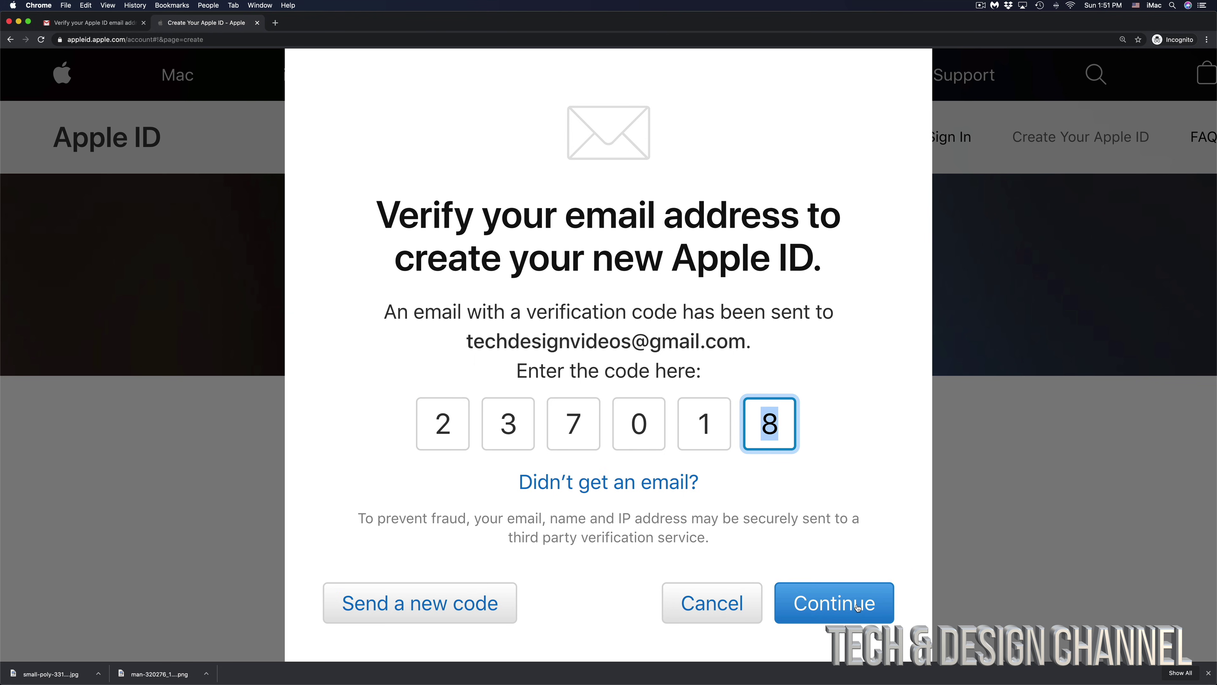
left_click(858, 607)
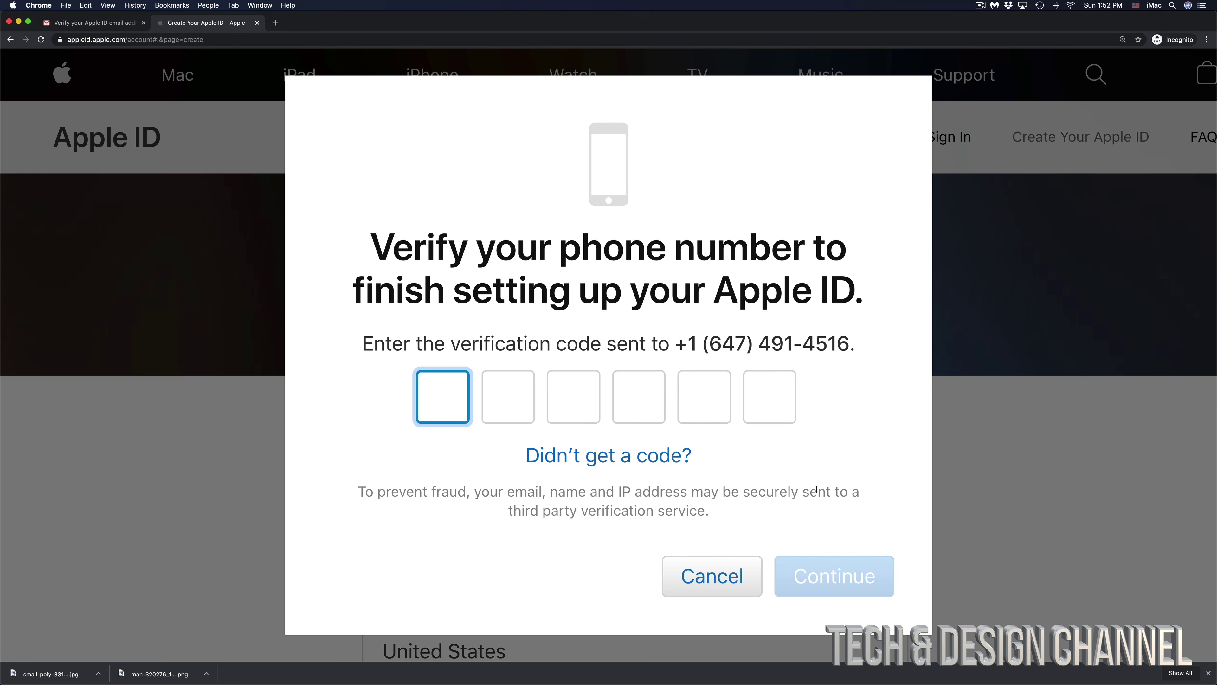
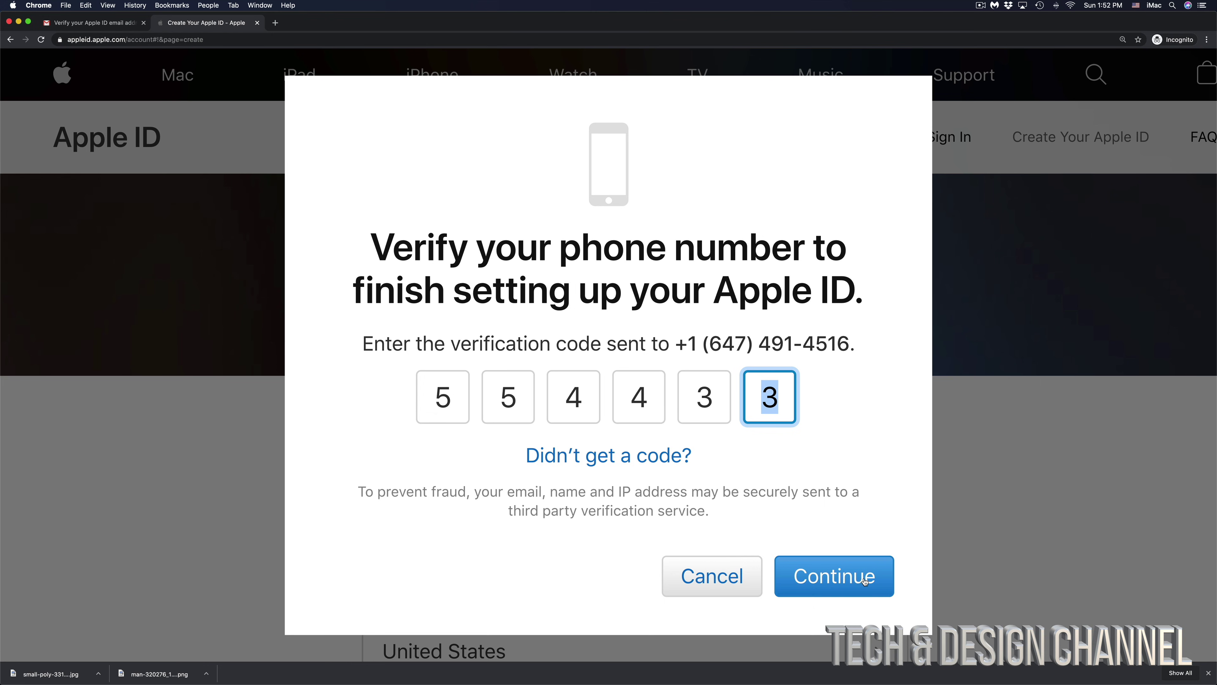
- Enter the six-digit code texted to the phone and submit it
left_click(864, 581)
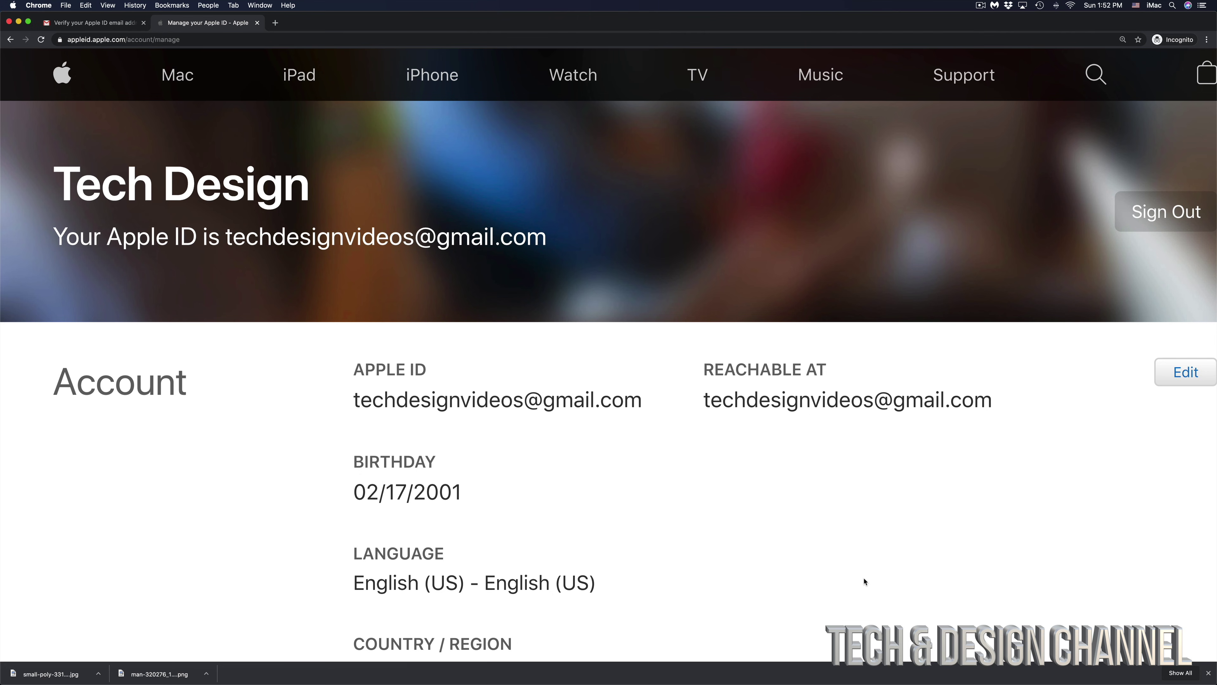
scroll(864, 581, "down", 7)
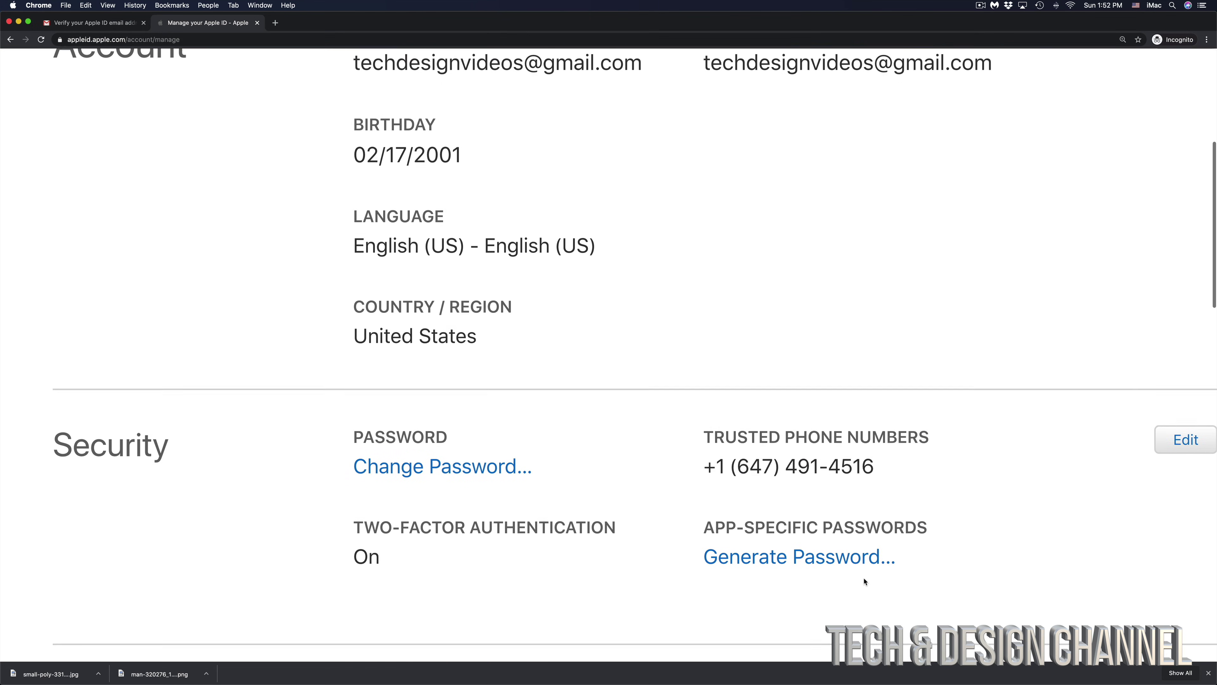
scroll(865, 580, "down", 3)
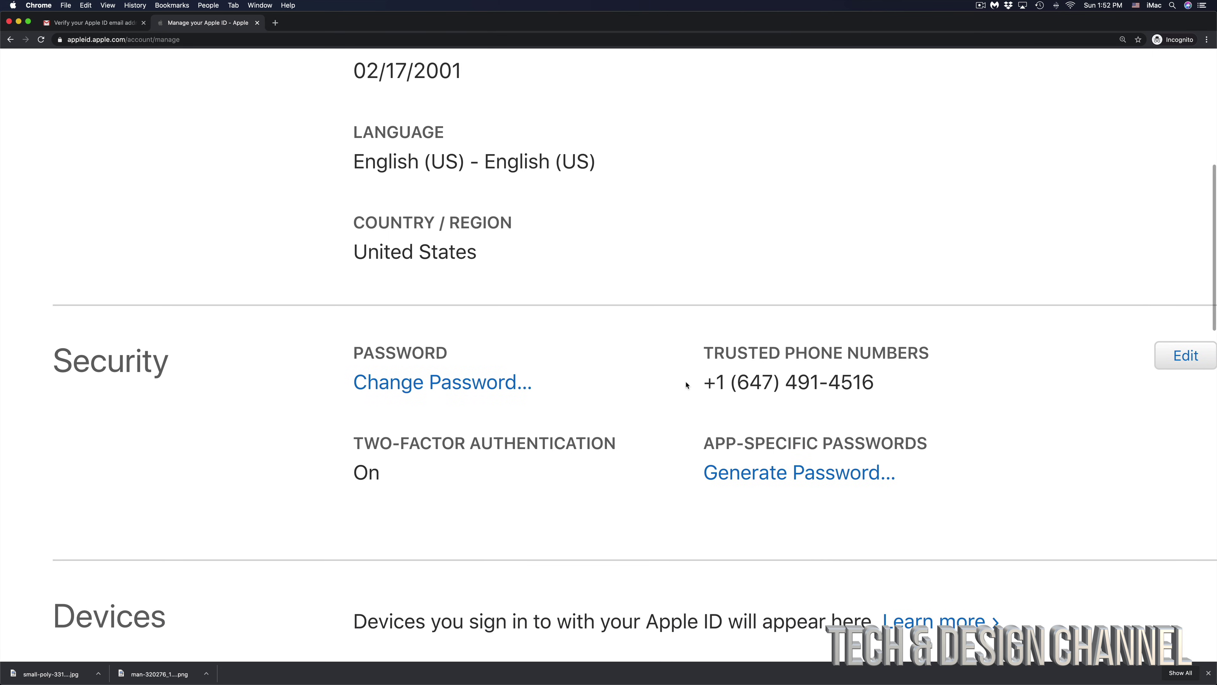
left_click_drag(910, 377, 788, 379)
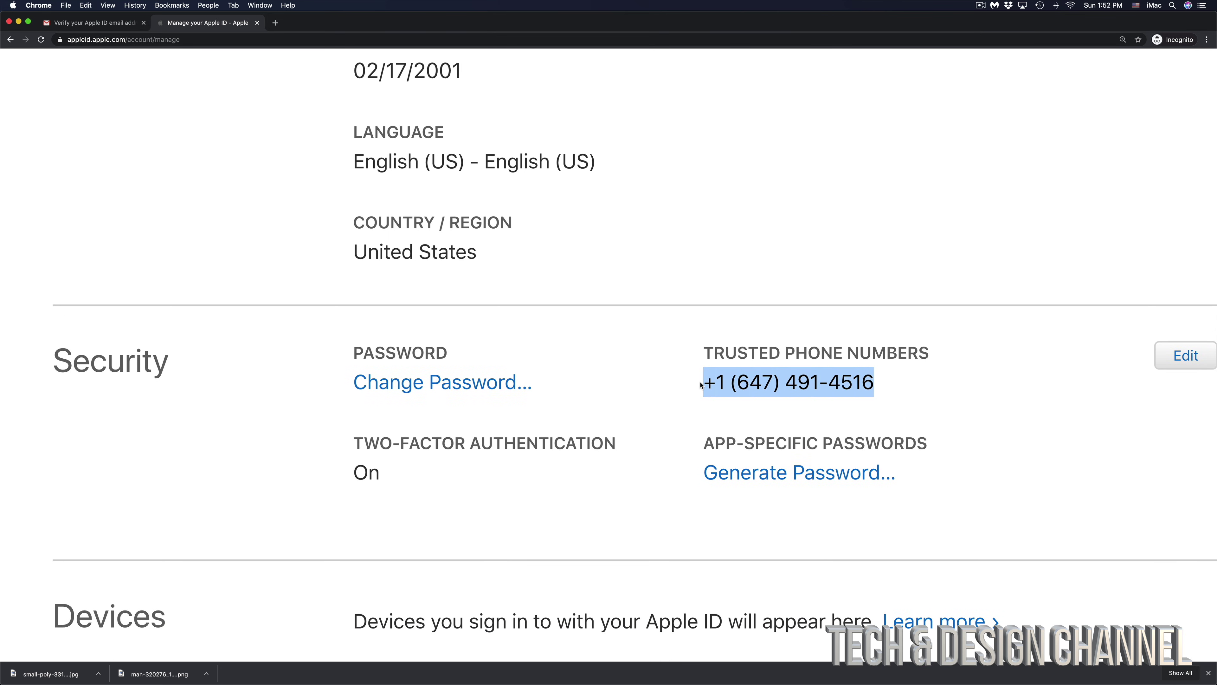
scroll(652, 392, "down", 3)
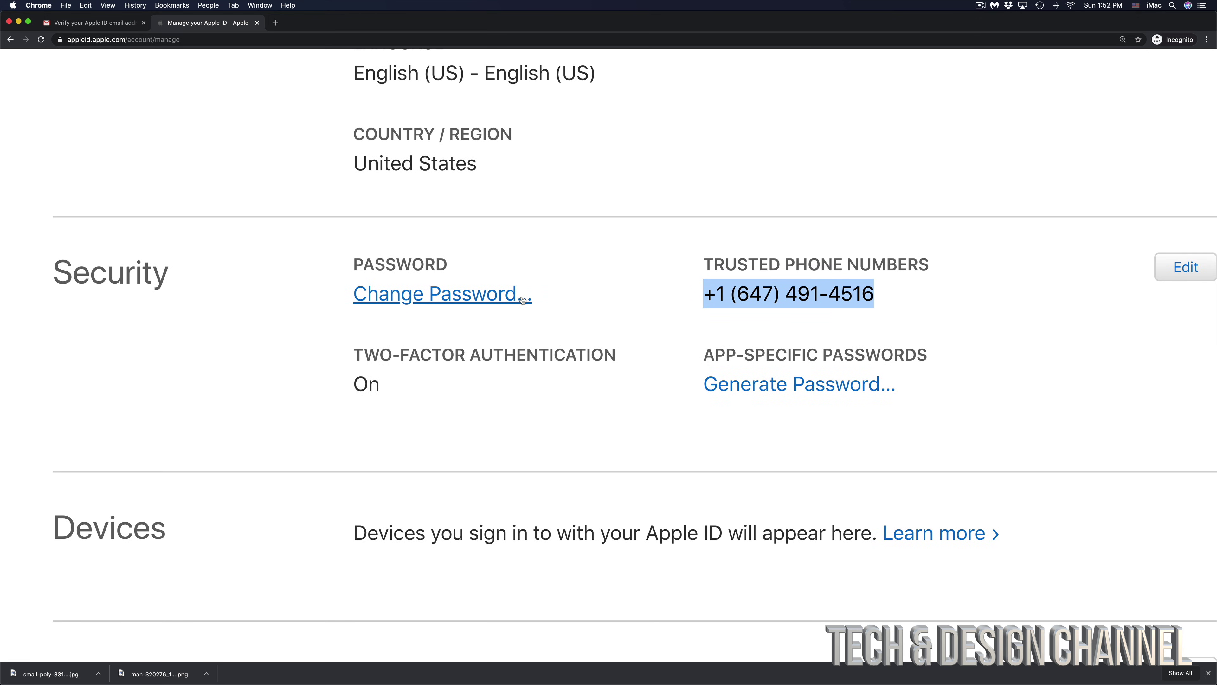
scroll(592, 343, "down", 10)
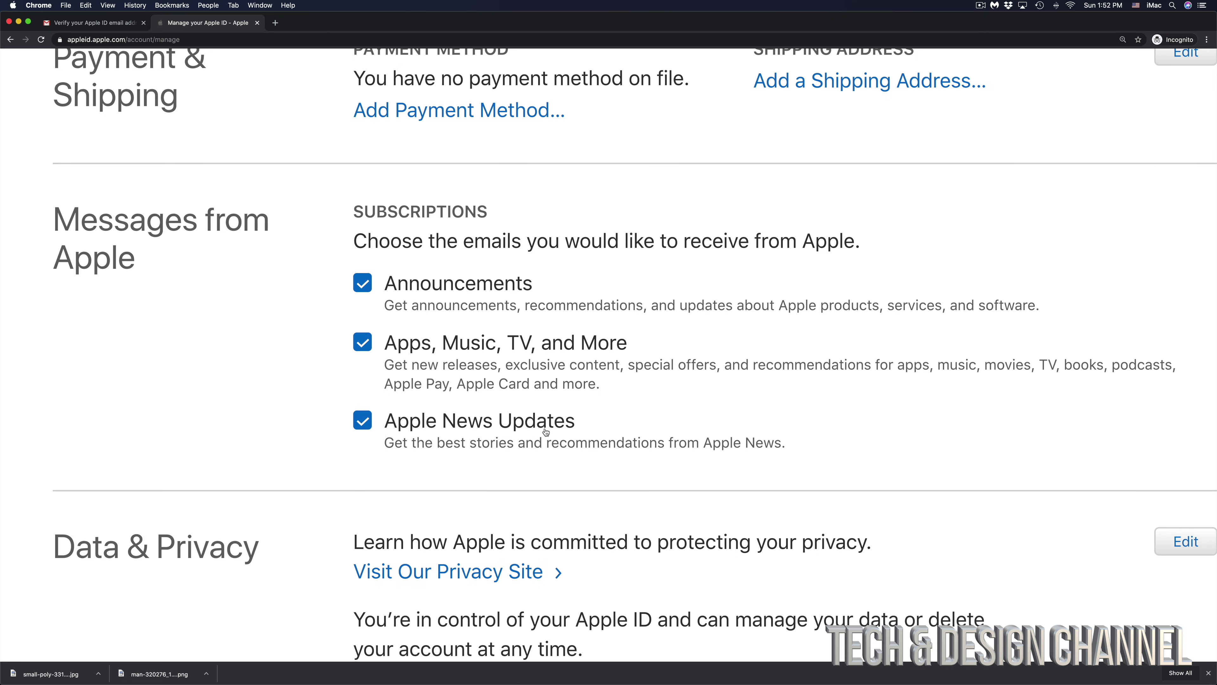
scroll(546, 432, "down", 8)
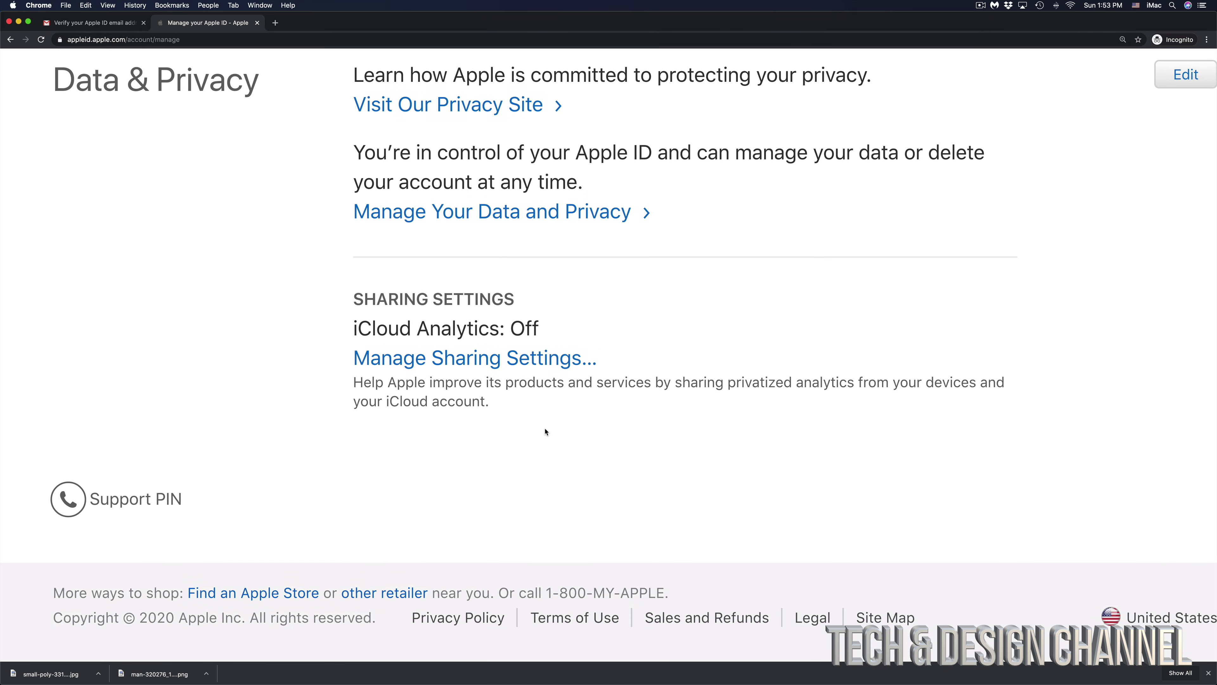
scroll(546, 432, "up", 15)
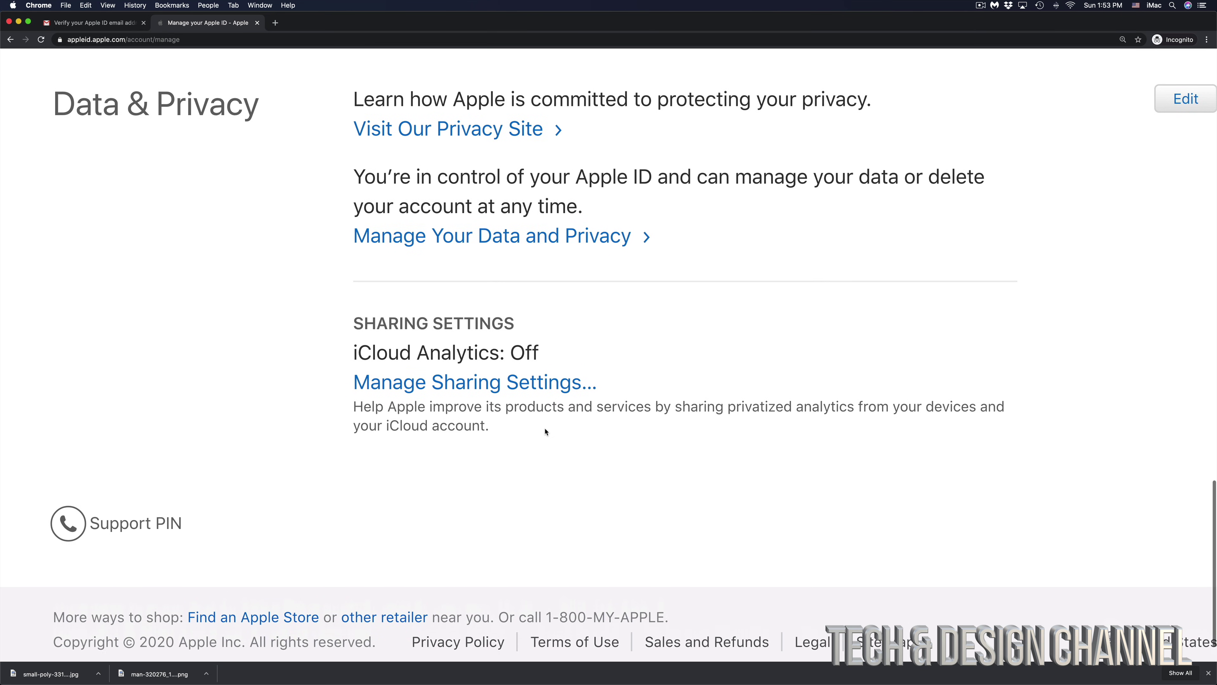